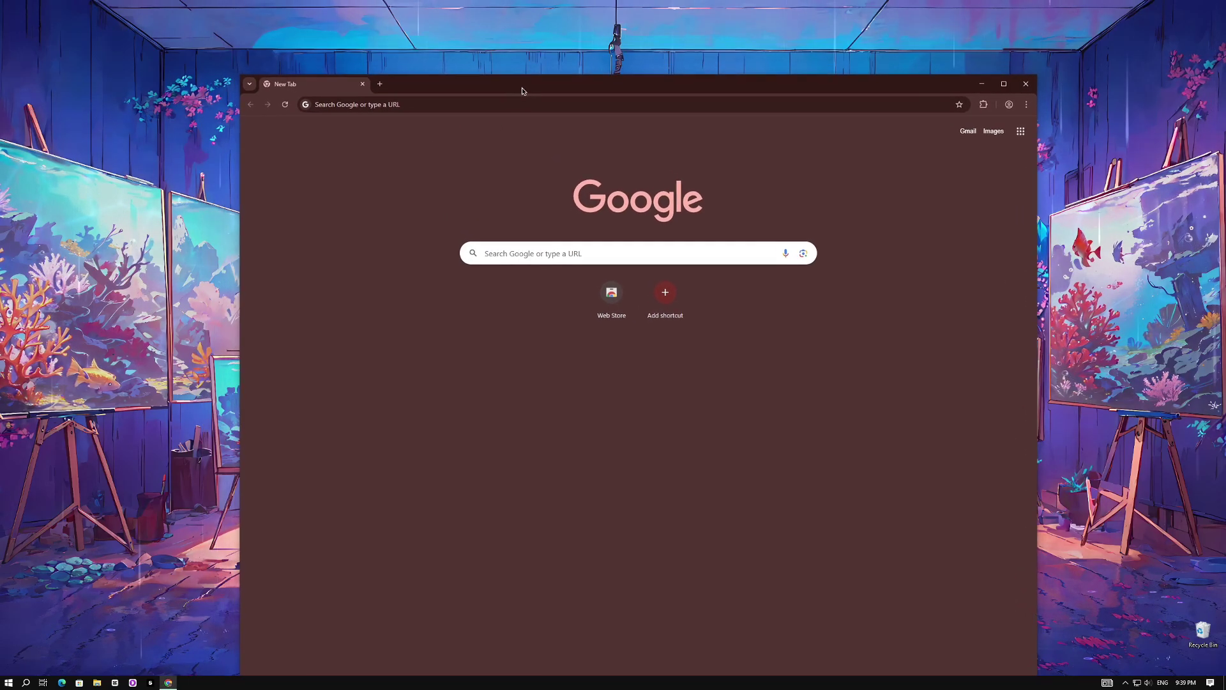
- Navigate to yuqucheats.space from the Google search box to load the Sky Cheats site
click(548, 246)
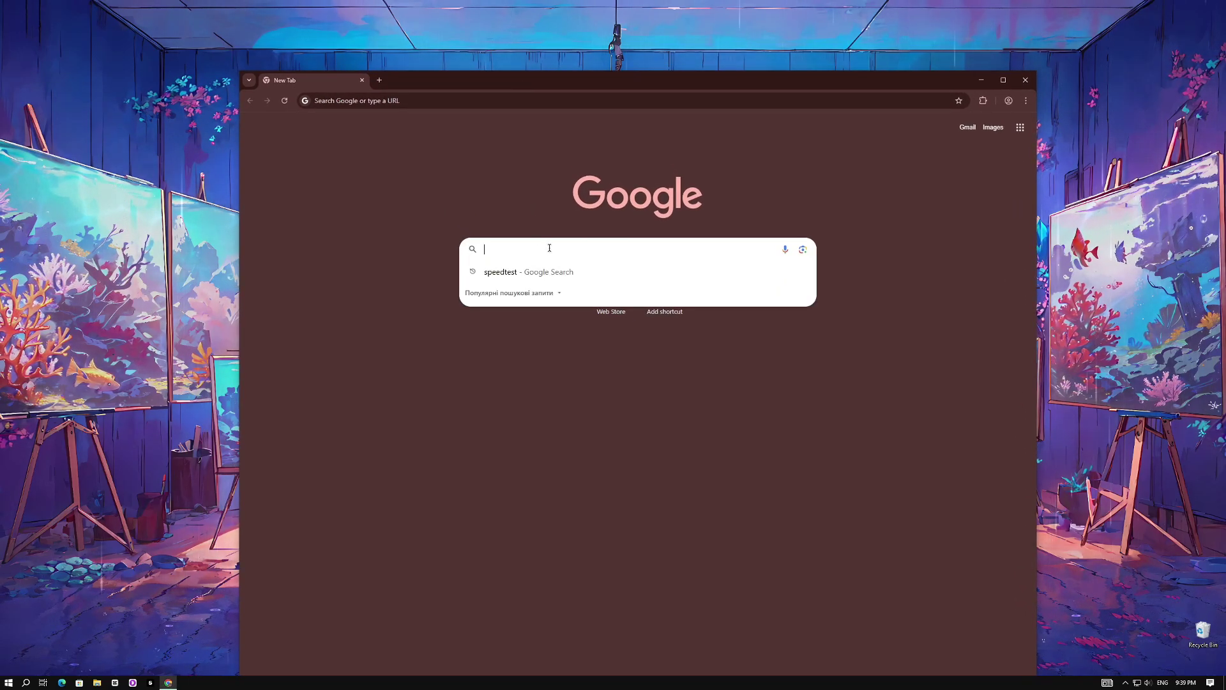
text(skyche)
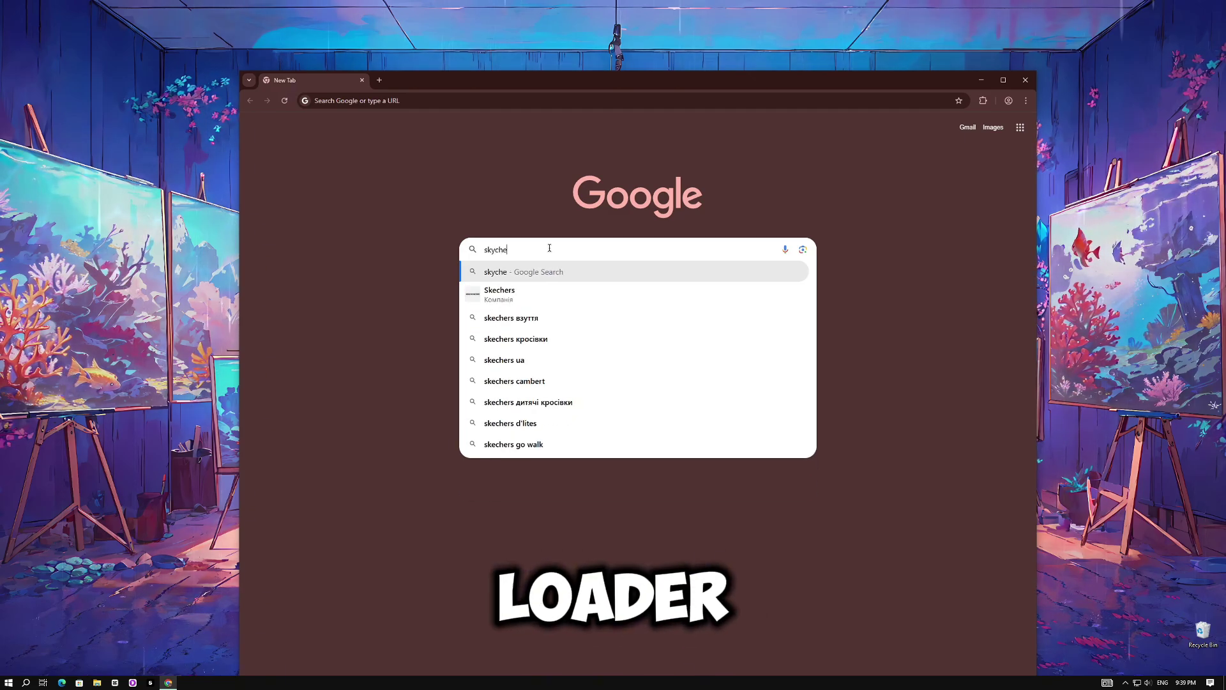
key(BackSpace)
key(BackSpace)
key(BackSpace)
key(BackSpace)
key(BackSpace)
key(BackSpace)
text(yuq)
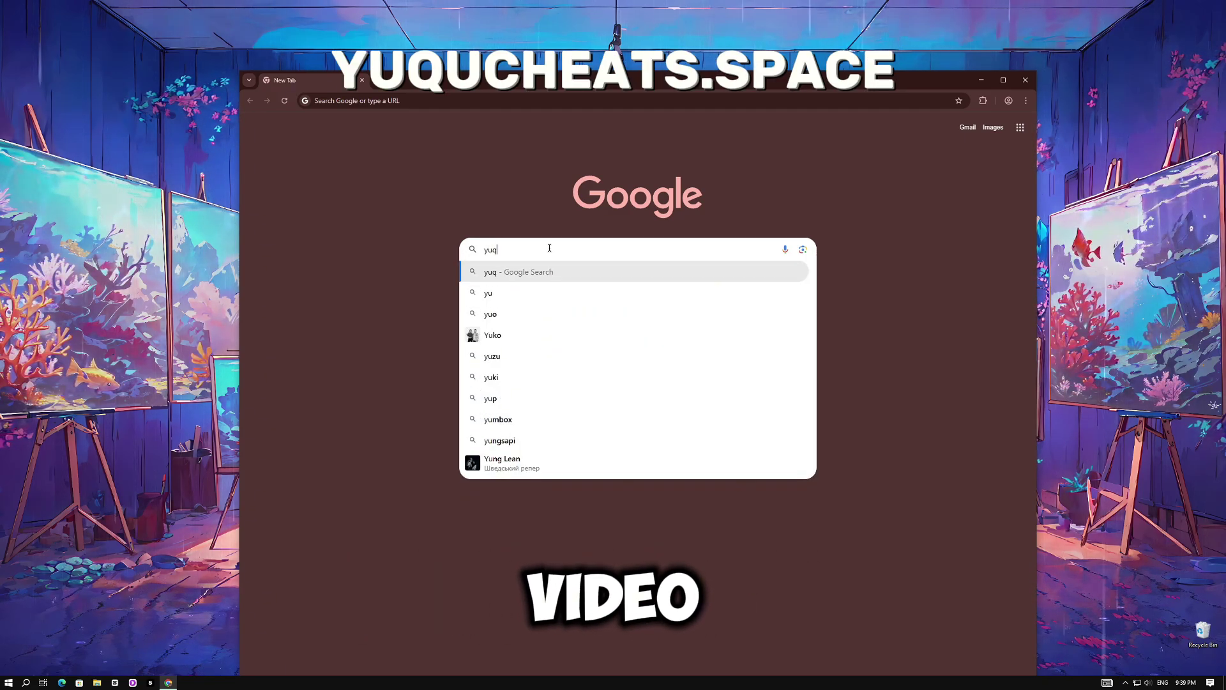
text(ucheats.)
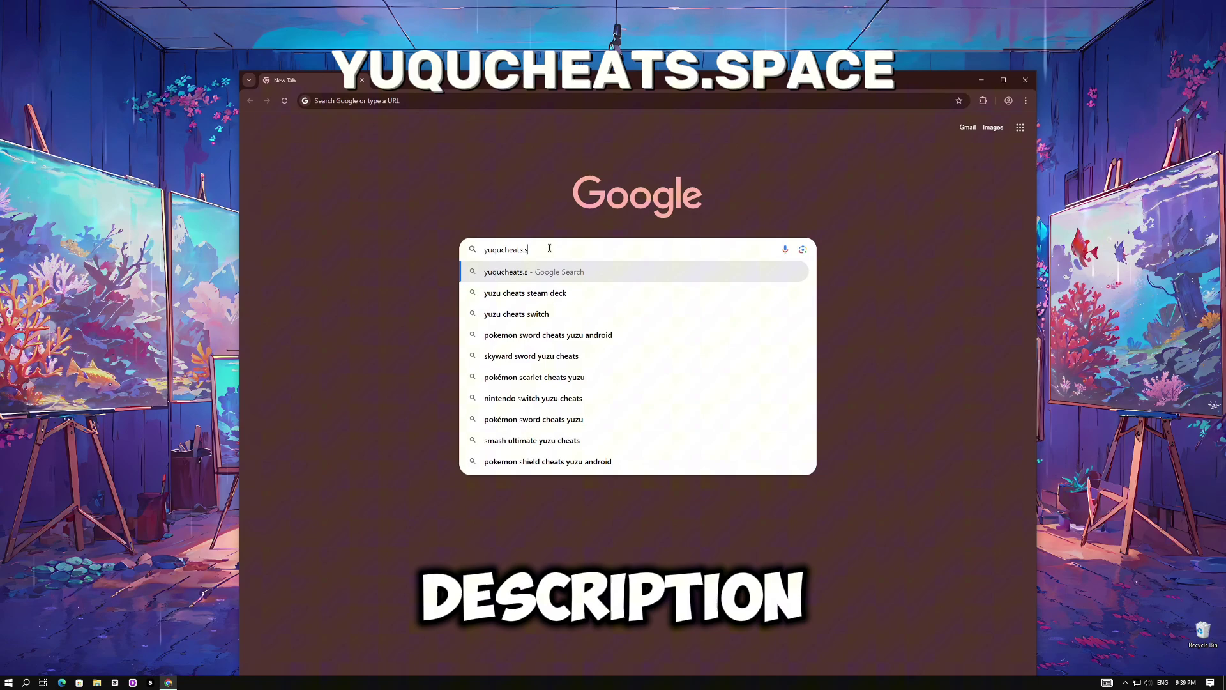
text(space)
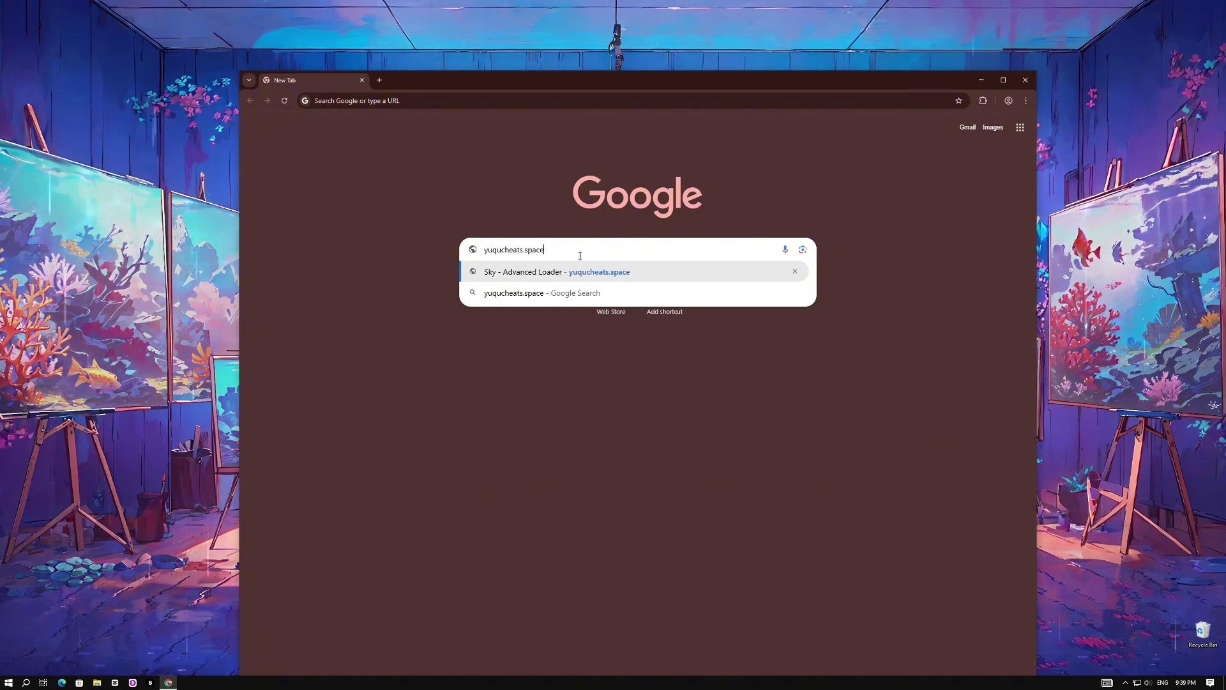
key(Return)
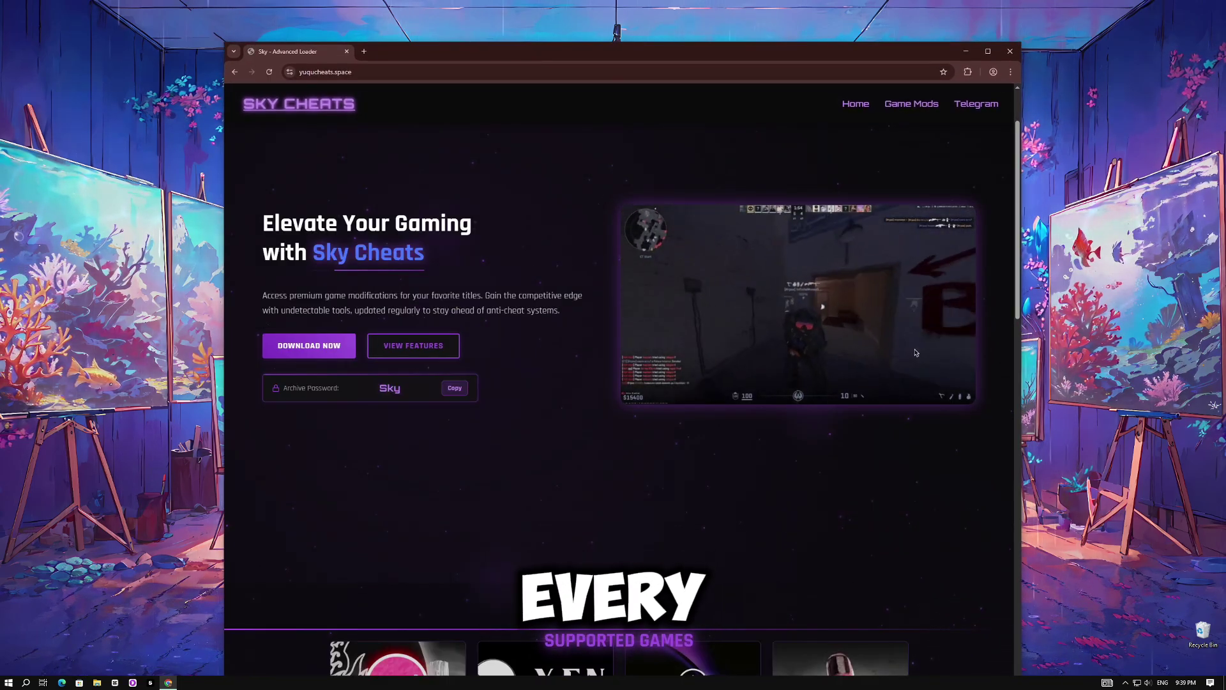
scroll(535, 299, down, 2)
scroll(714, 307, down, 3)
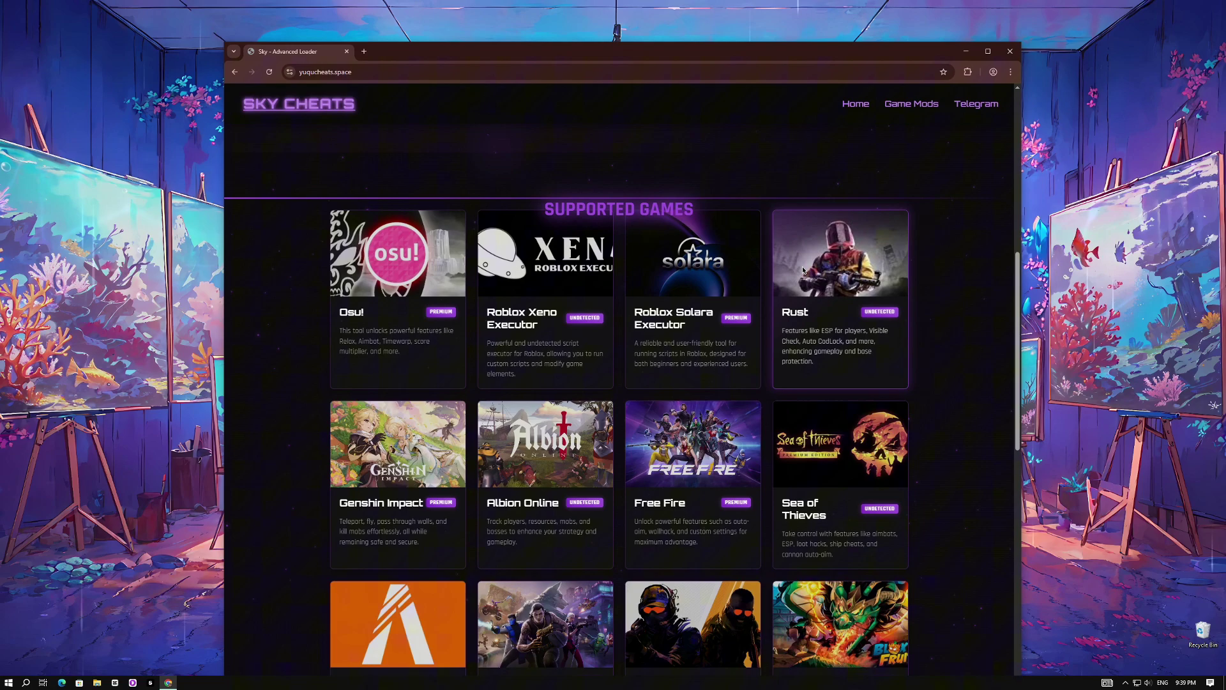
scroll(517, 251, up, 4)
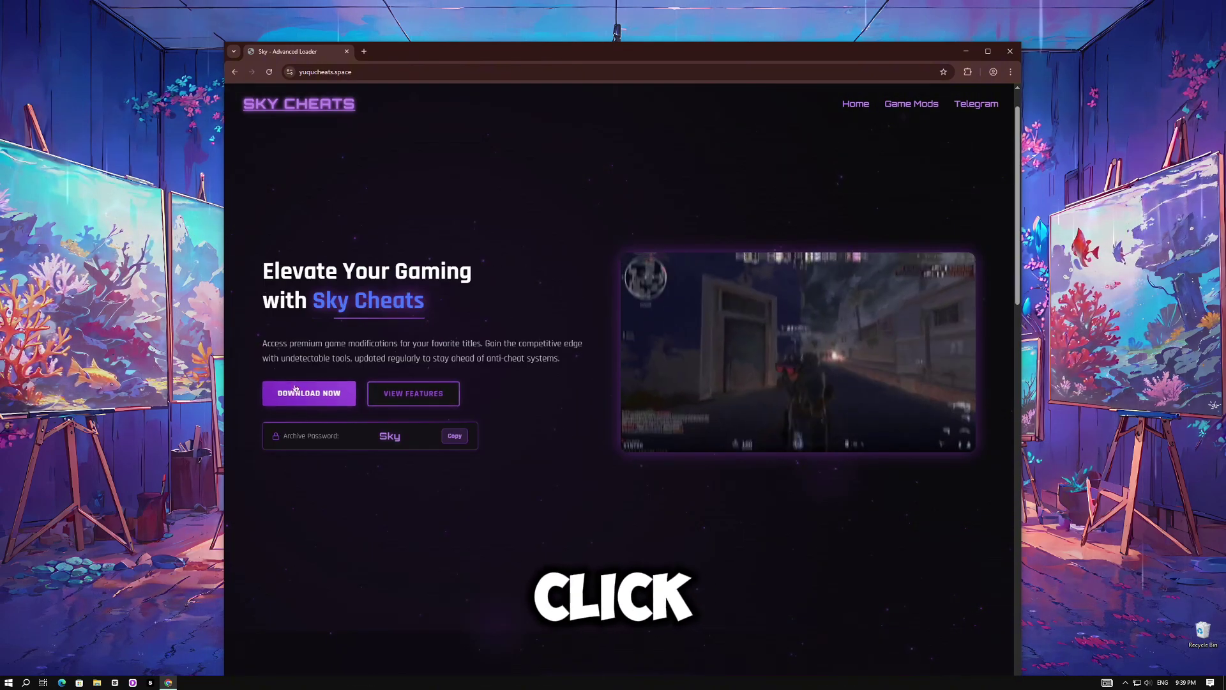
- Start the Sky Loader download via Download Now and check the recent downloads list
click(309, 395)
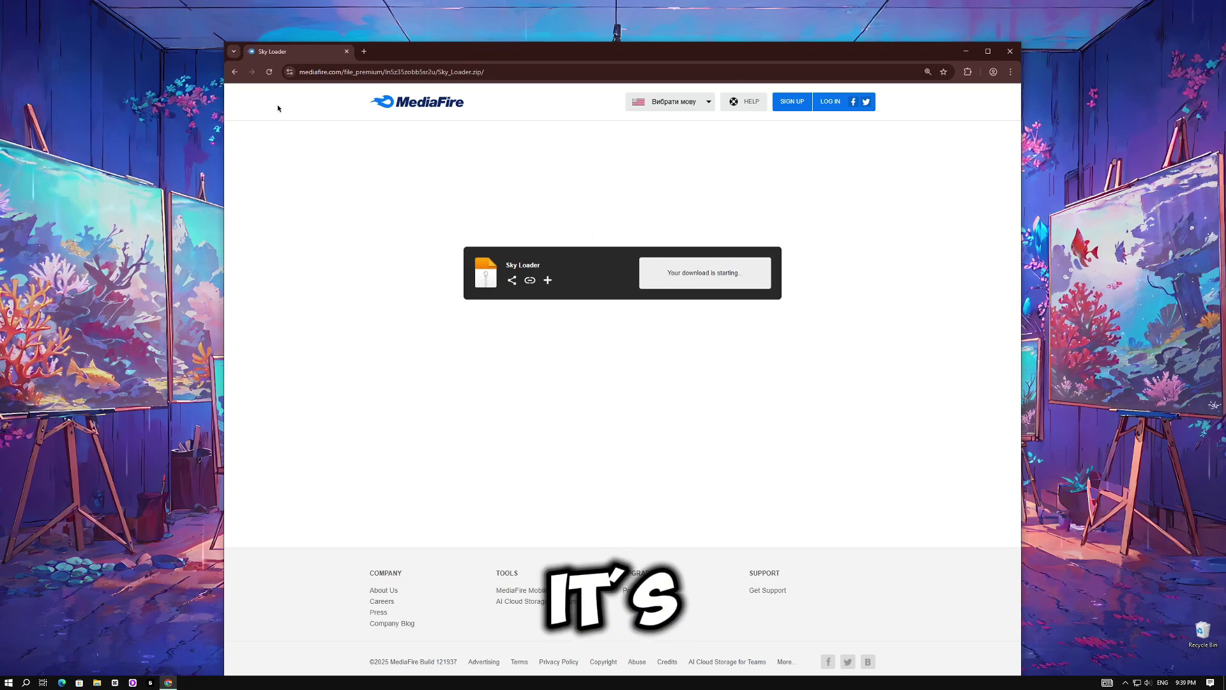
click(235, 72)
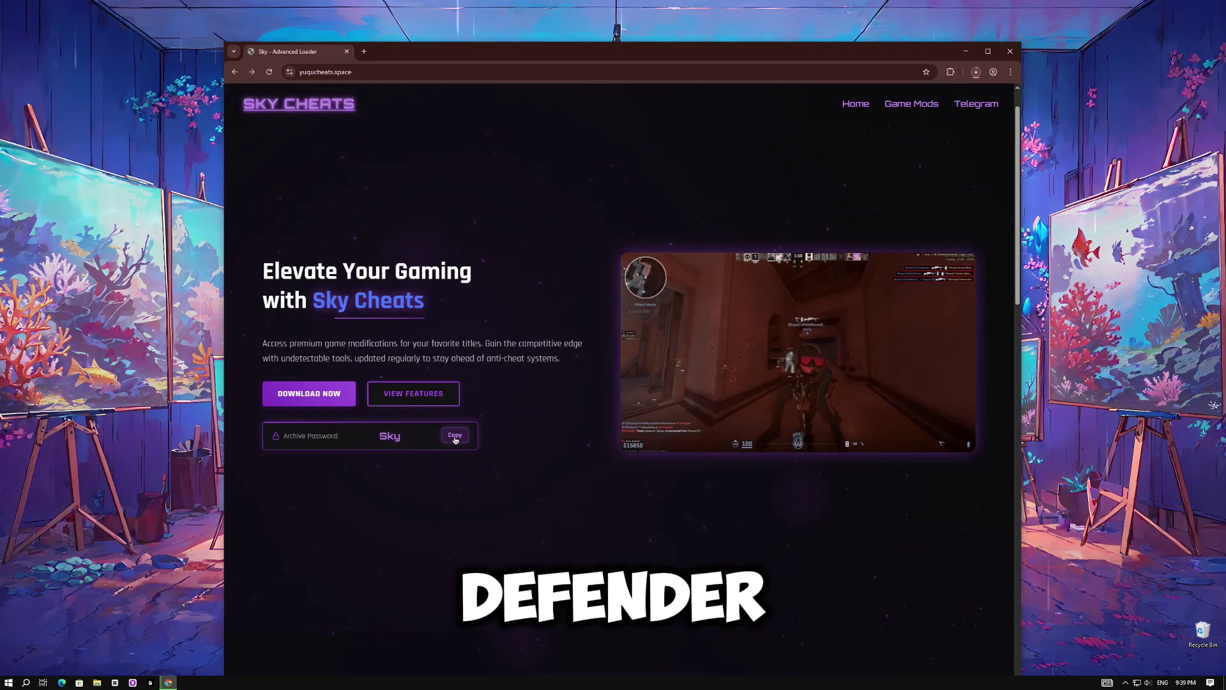
click(975, 73)
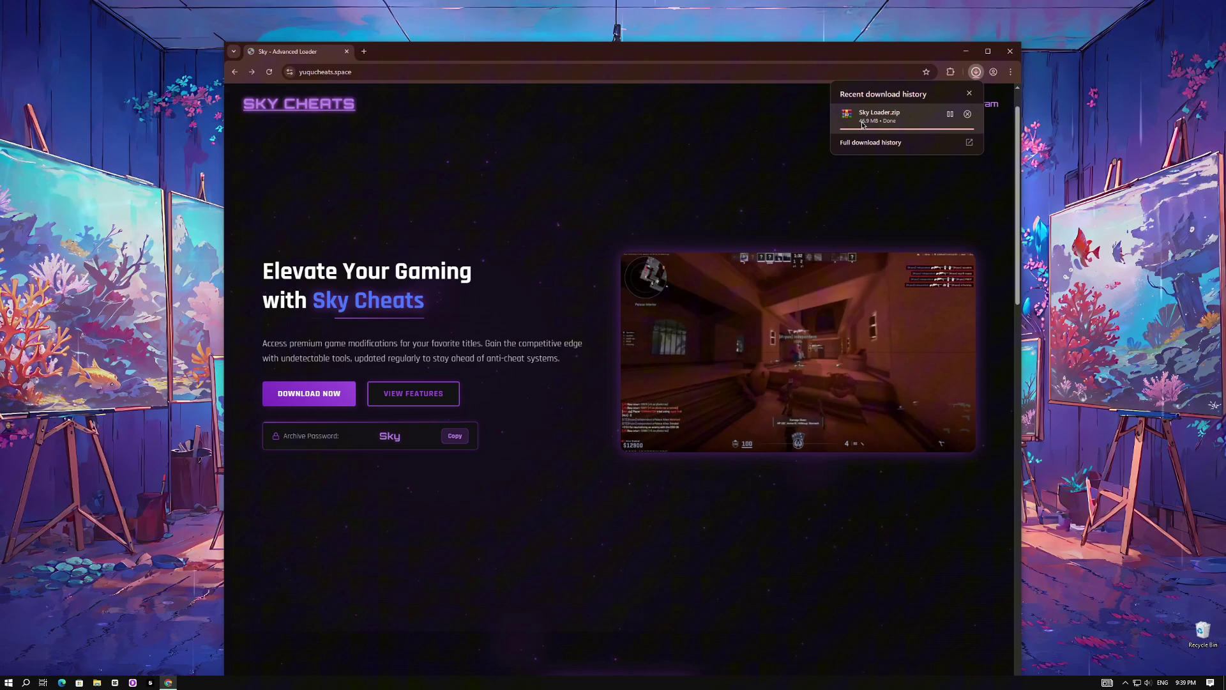
- Keep the flagged Sky Loader.zip despite the warning and minimize Chrome to the desktop
click(866, 125)
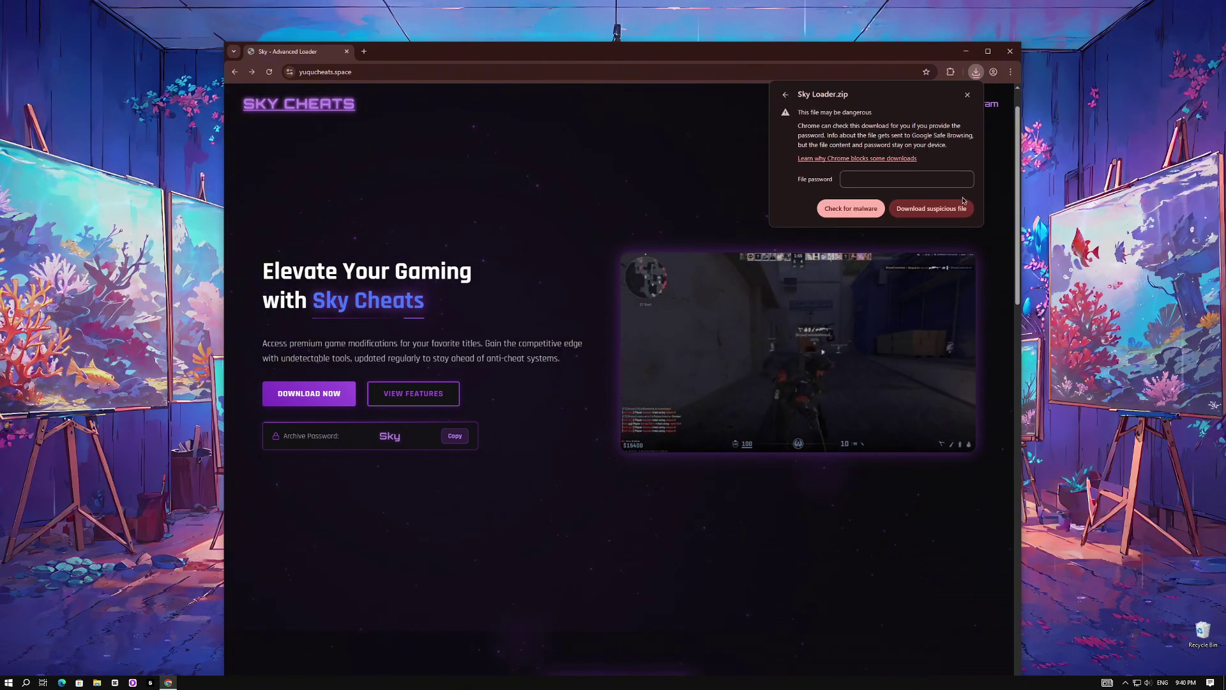
click(913, 213)
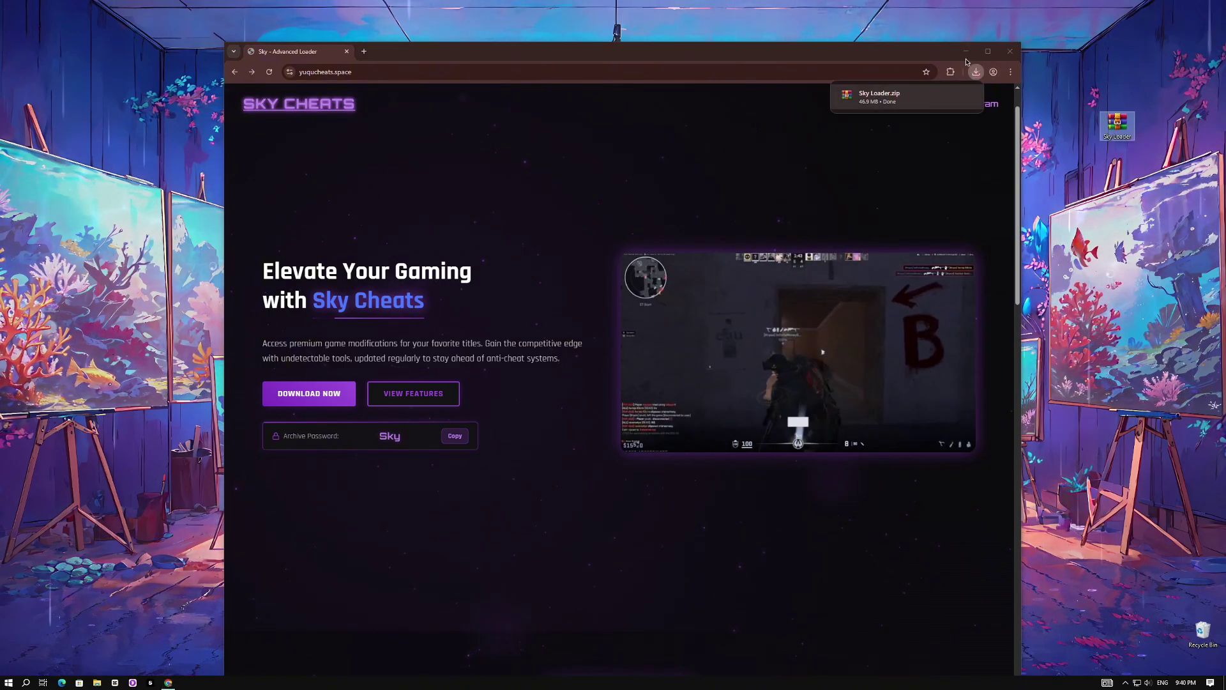
click(966, 53)
drag(594, 288, 630, 274)
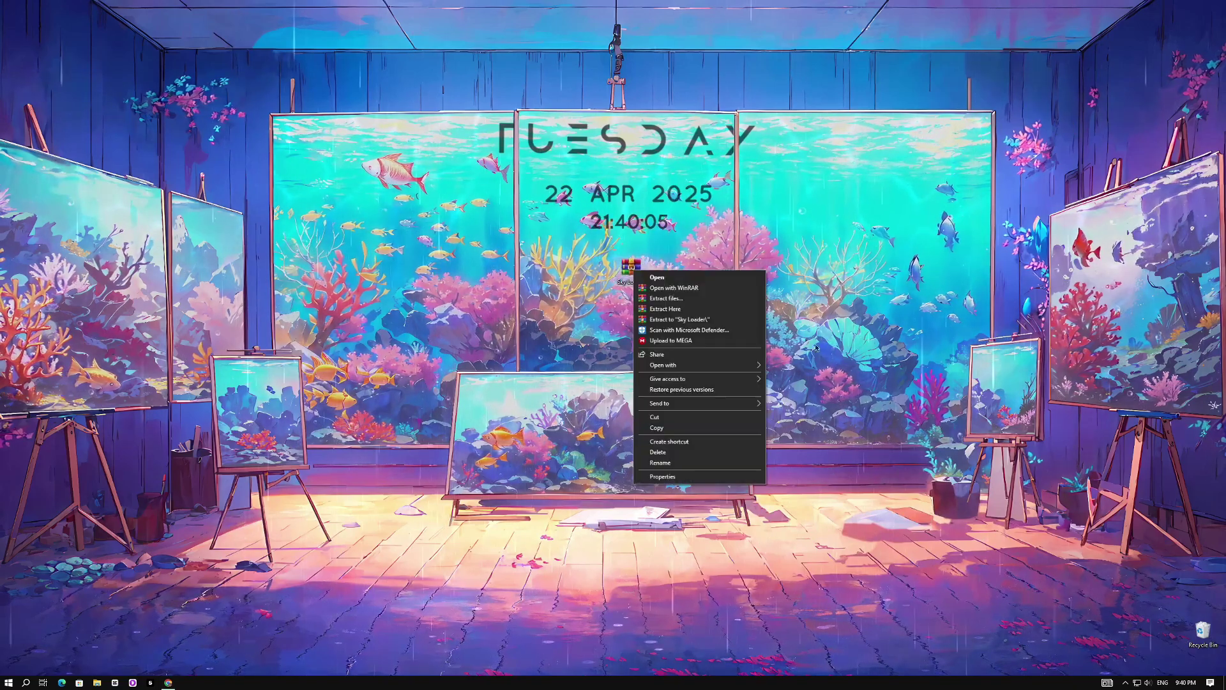
click(724, 320)
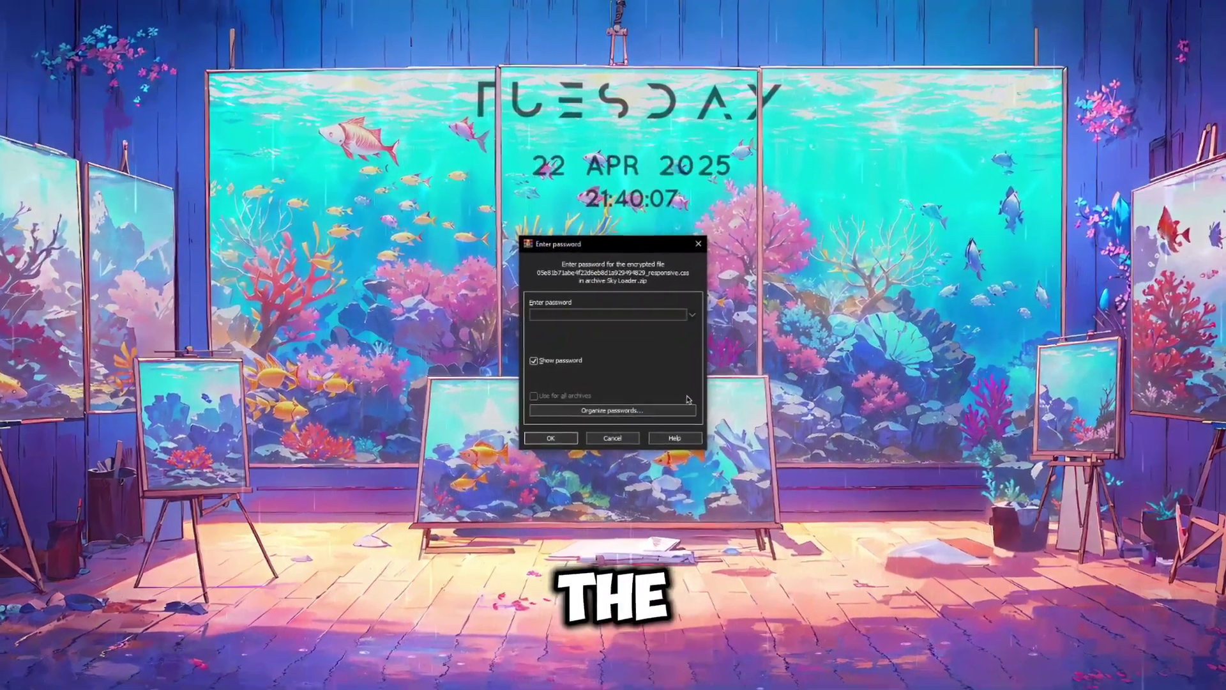
text(Sky)
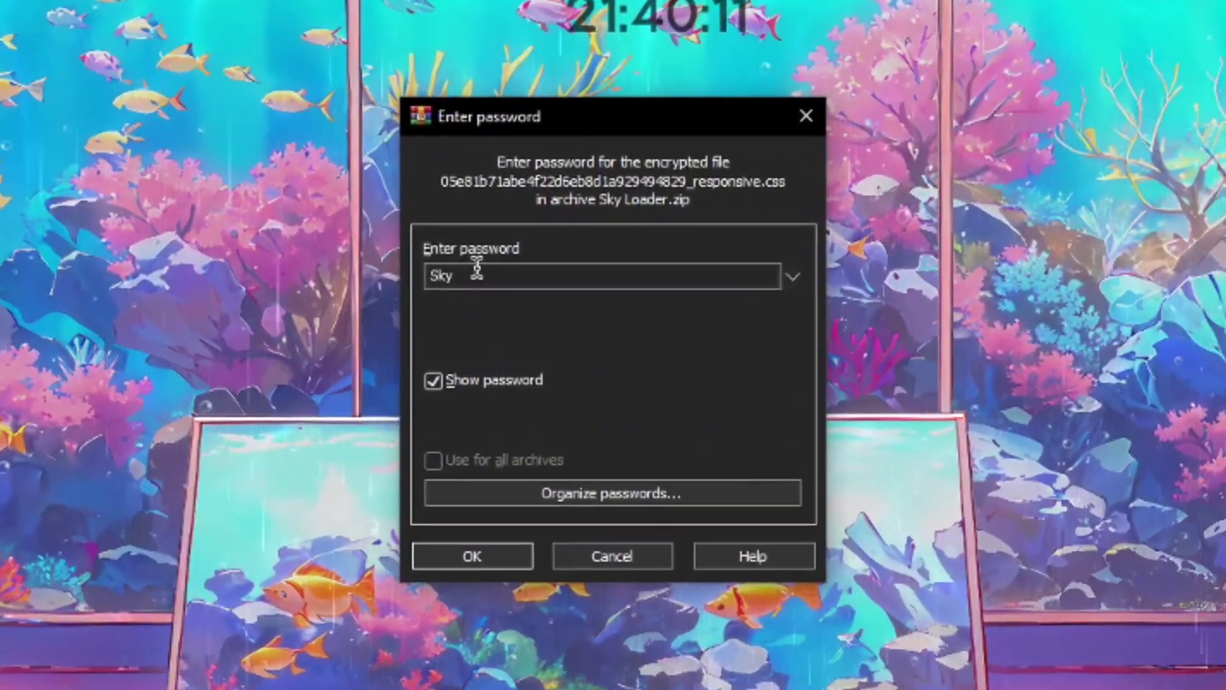
drag(475, 269, 364, 249)
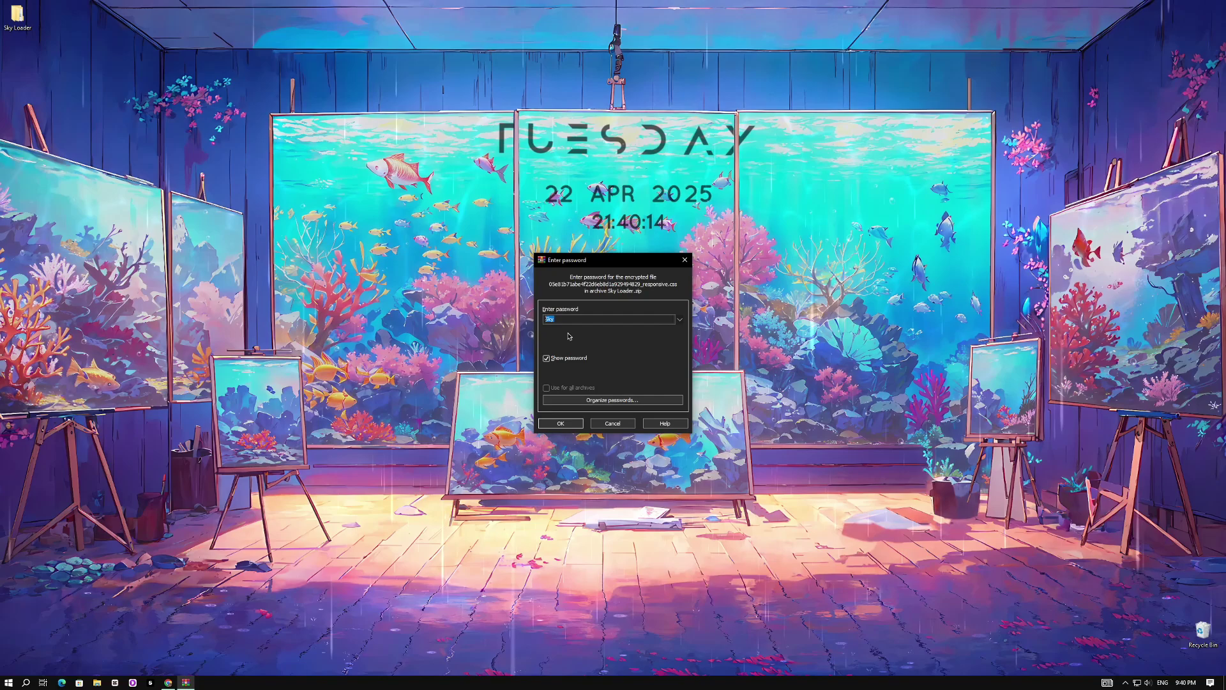
click(566, 421)
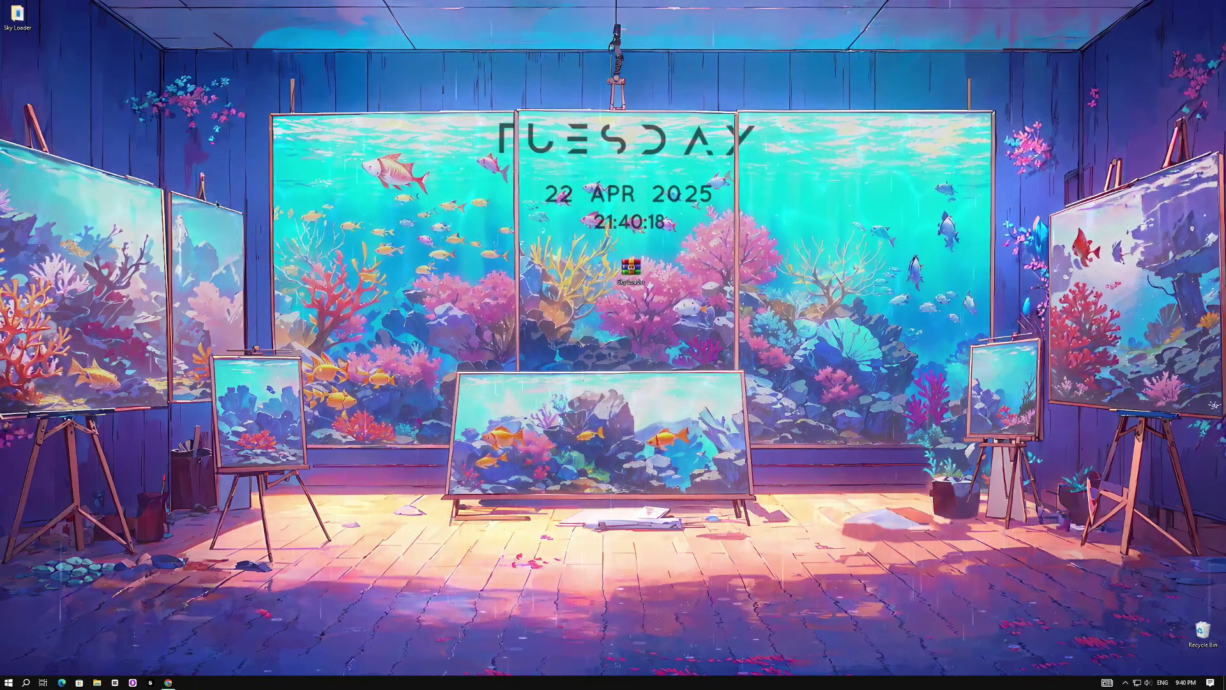
- Launch Sky Loader.exe from the extracted folder and choose Run anyway at the SmartScreen warning
drag(35, 25, 558, 263)
double_click(558, 262)
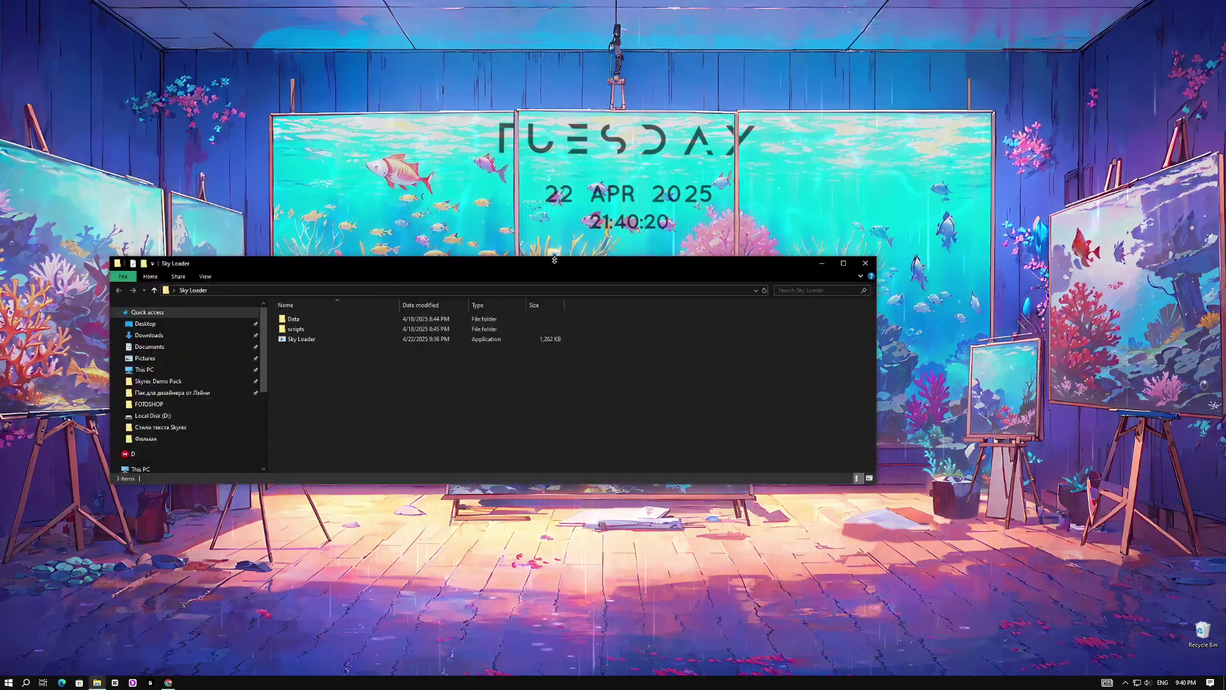
double_click(329, 340)
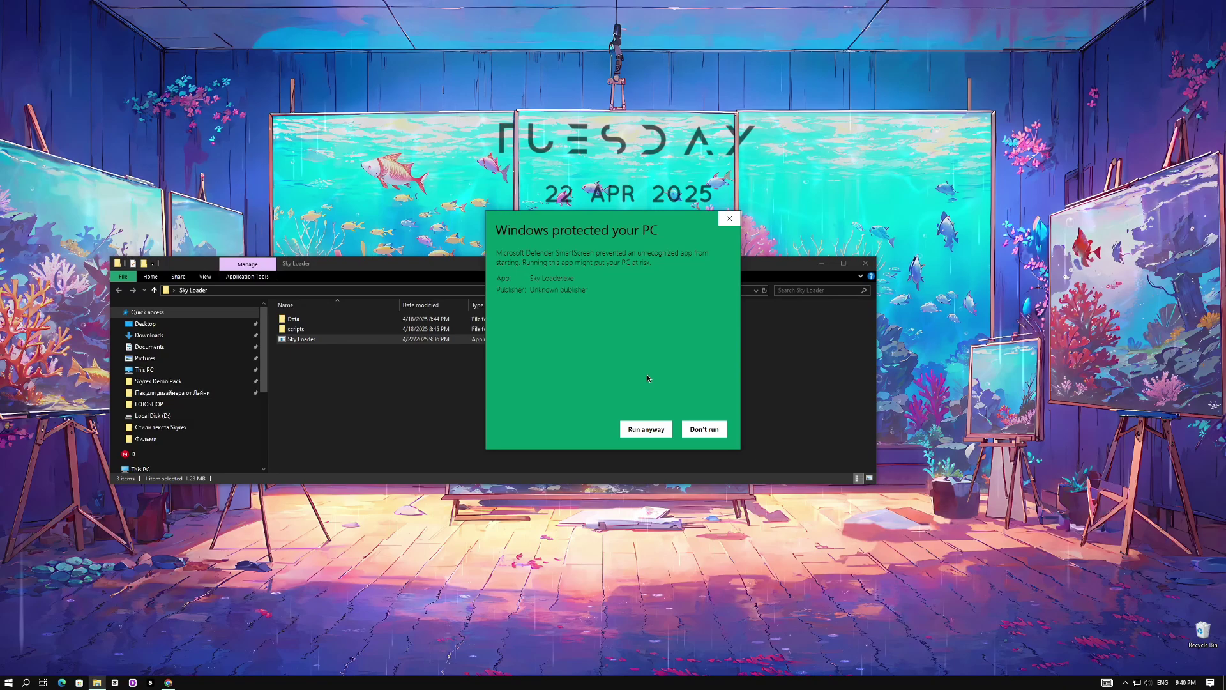
click(649, 430)
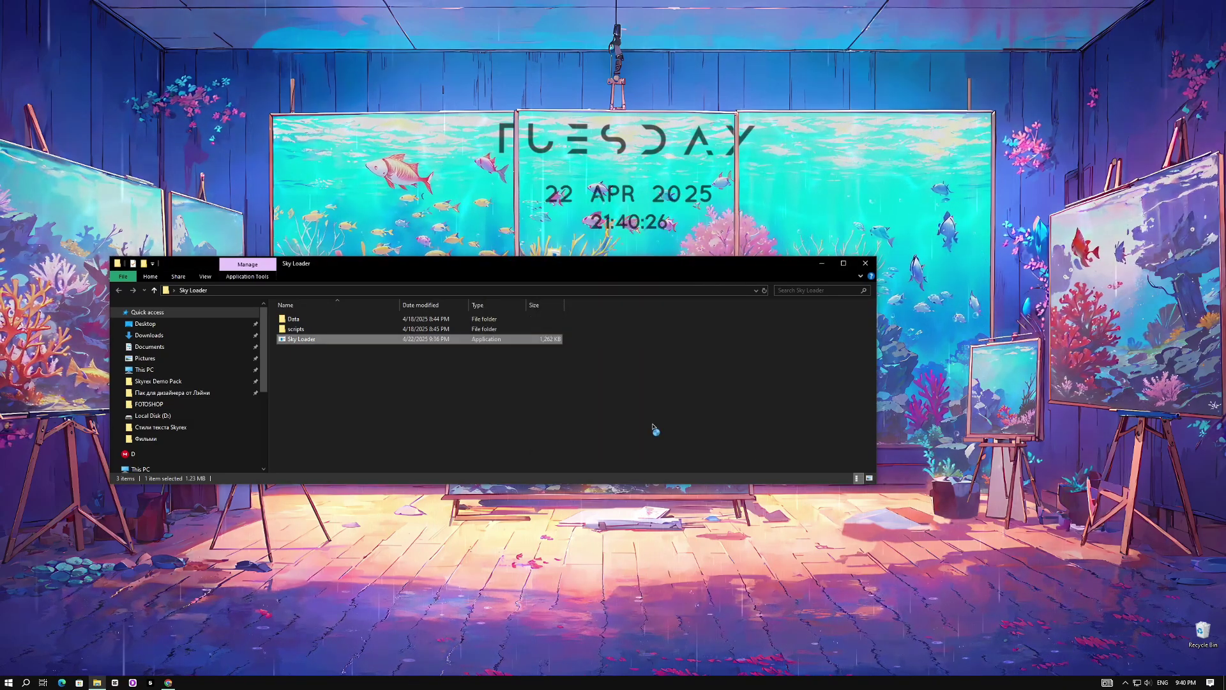